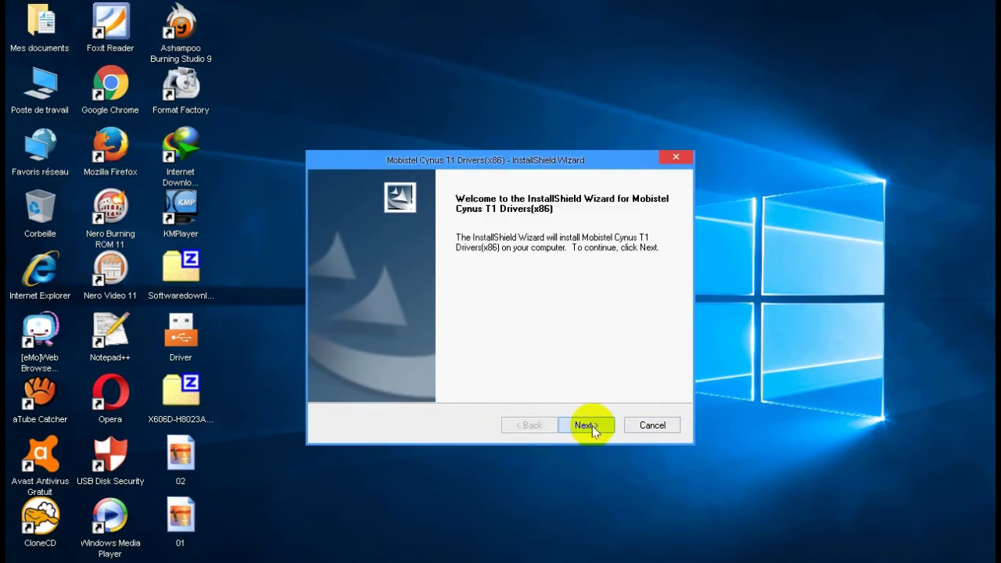
Install the Mobistel Cynus T1 Drivers (x86) using the default destination and program folder
left_click(592, 426)
left_click(590, 426)
left_click(590, 426)
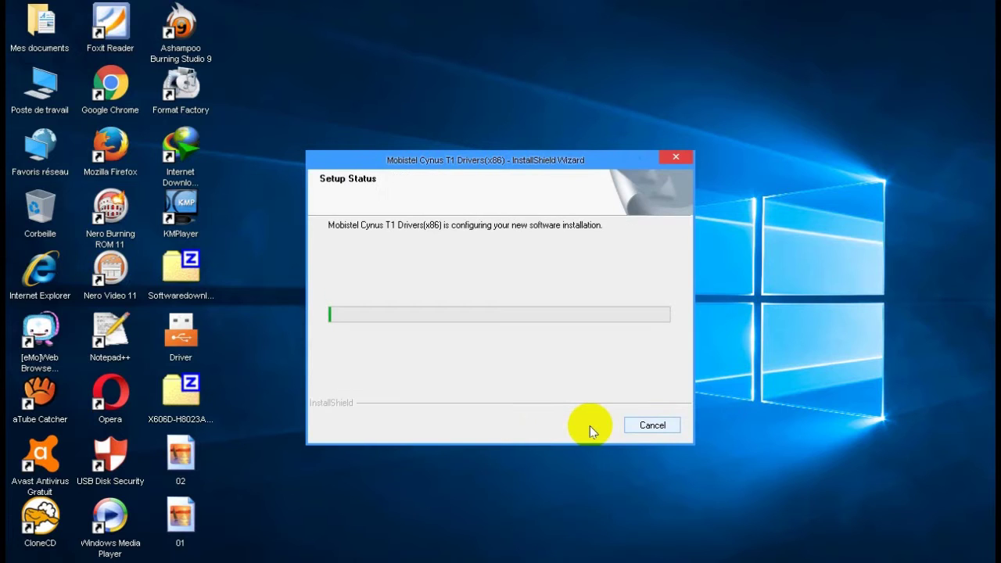
left_click_drag(466, 161, 470, 165)
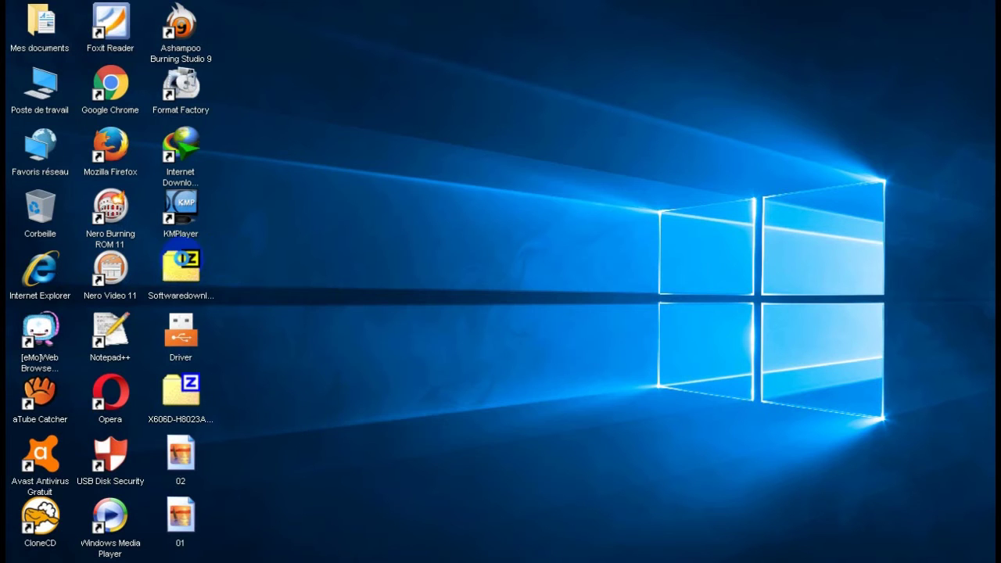
left_click(186, 266)
Extract the Softwaredownloadv4.1801.03.10_for_AfterSales archive into its own folder, entering the archive password
right_click(197, 267)
mouse_move(258, 295)
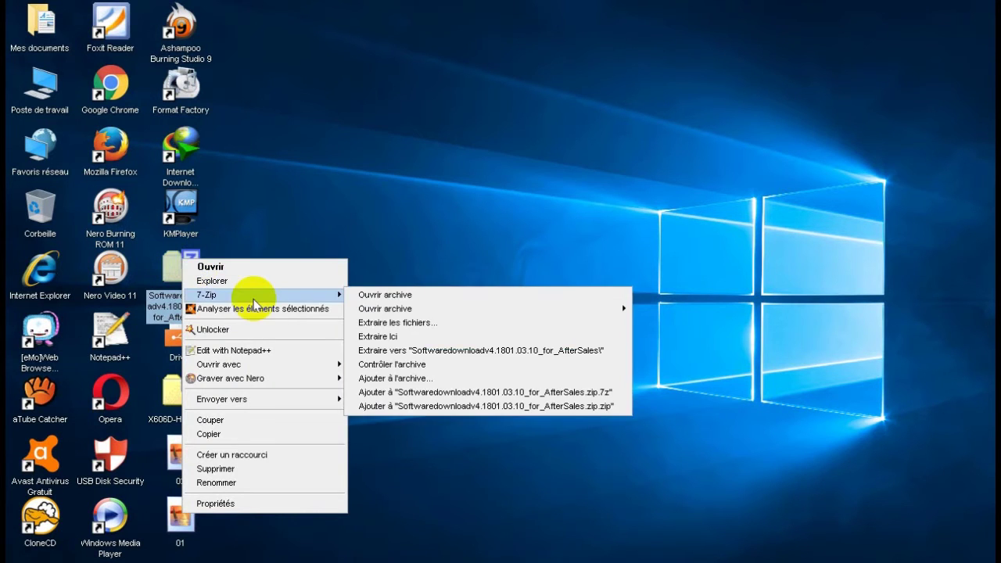
left_click(426, 348)
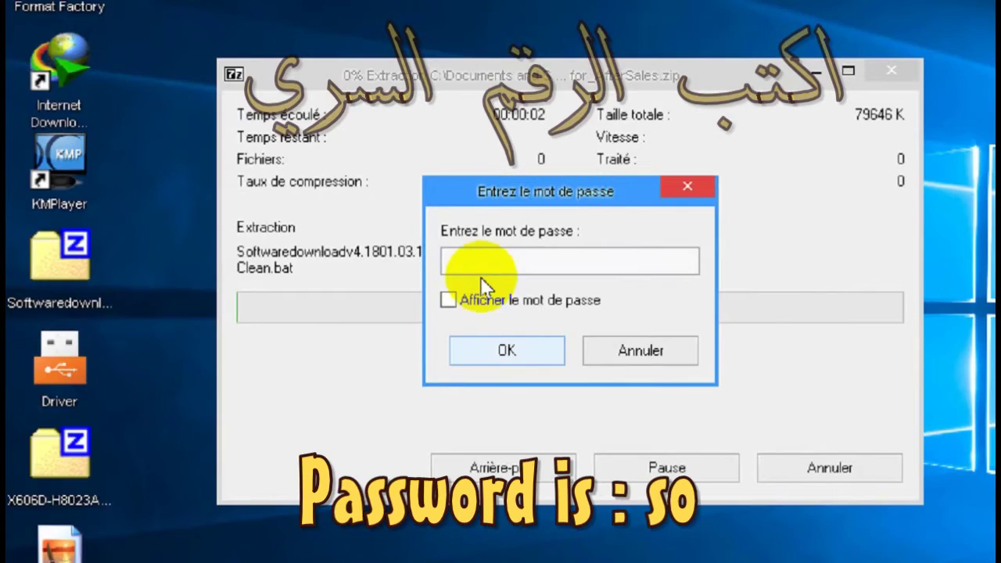
left_click(483, 265)
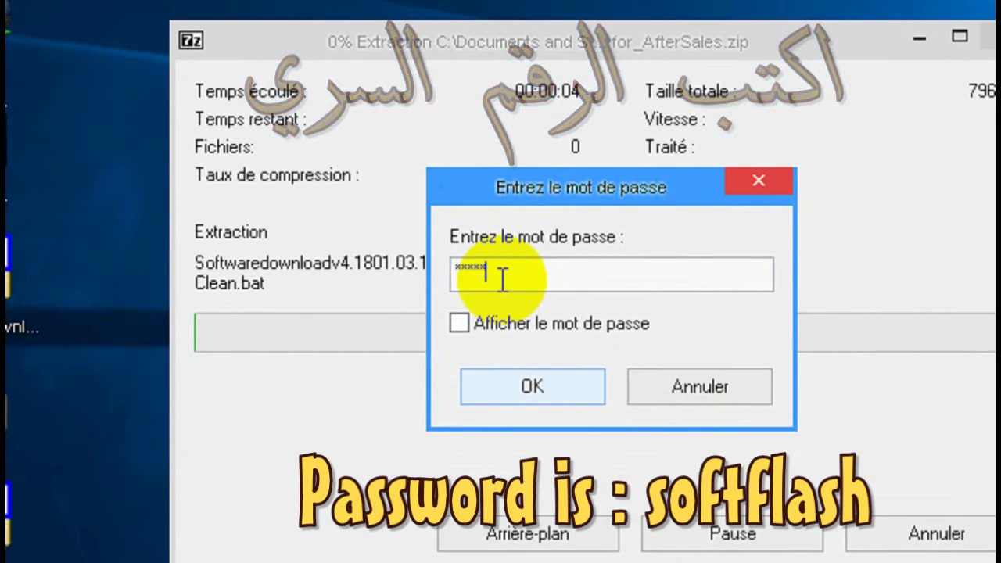
left_click(468, 323)
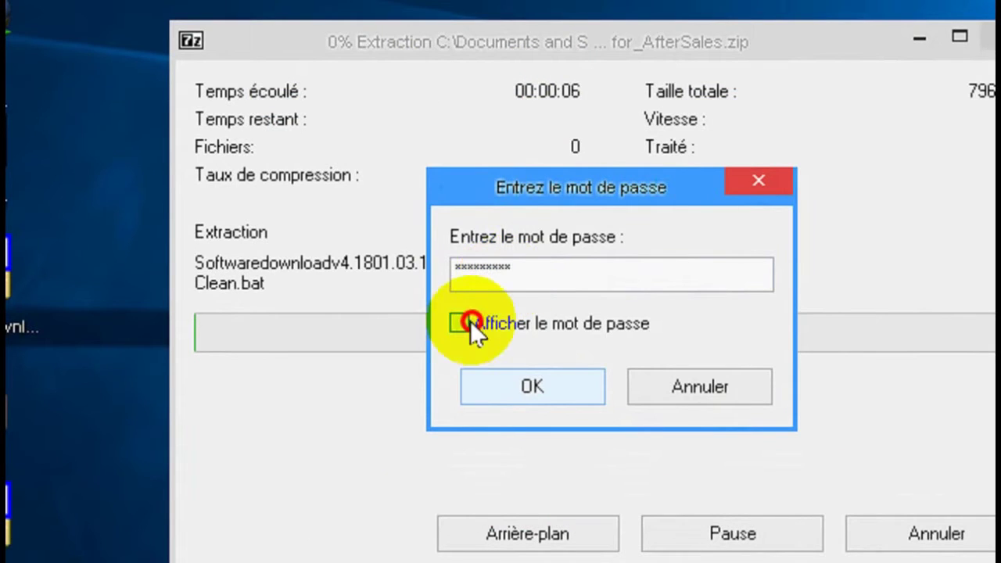
left_click_drag(557, 275, 348, 293)
left_click(534, 384)
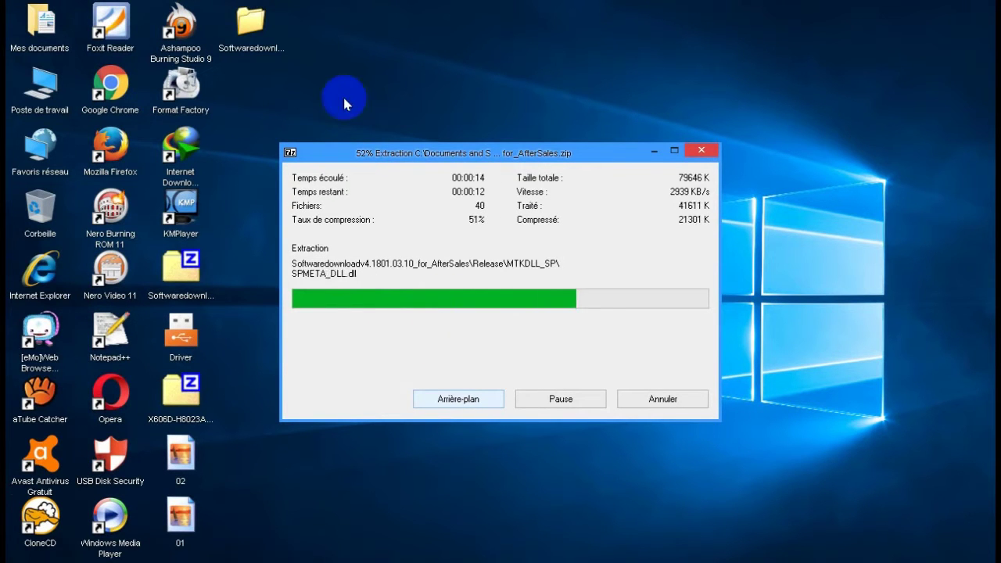
Launch SWD_AfterSales from the extracted Release folder, then close the Explorer window
double_click(252, 38)
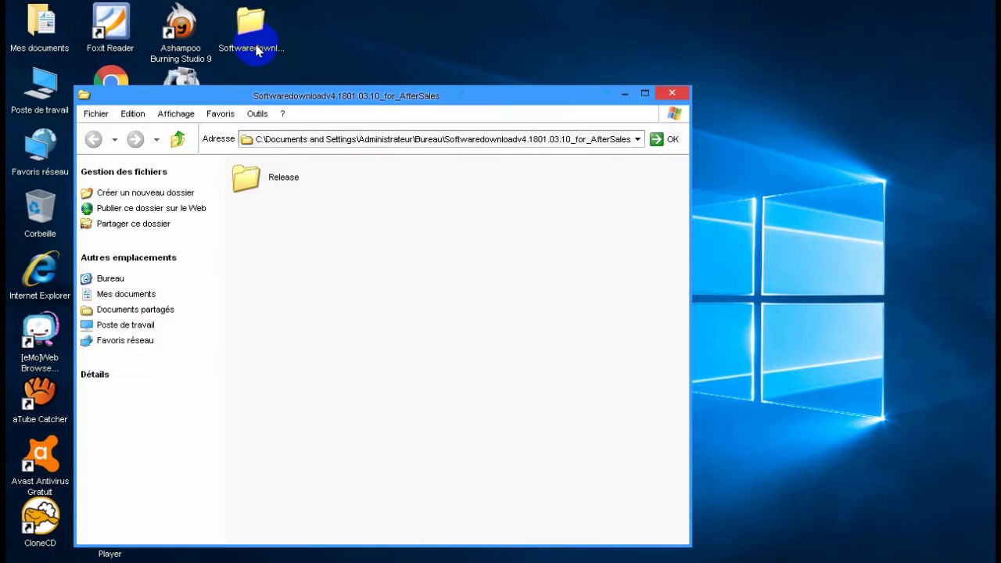
double_click(282, 178)
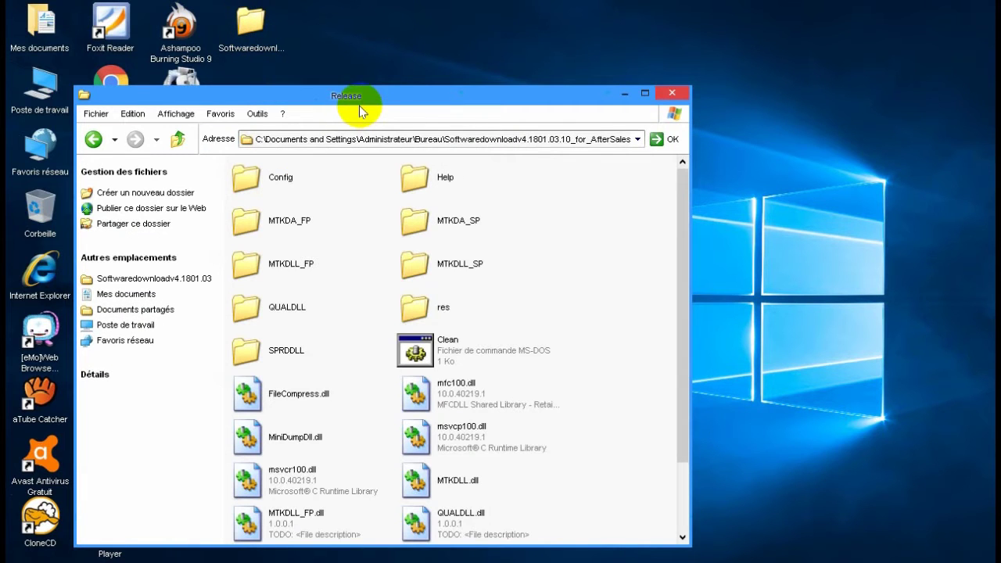
double_click(359, 106)
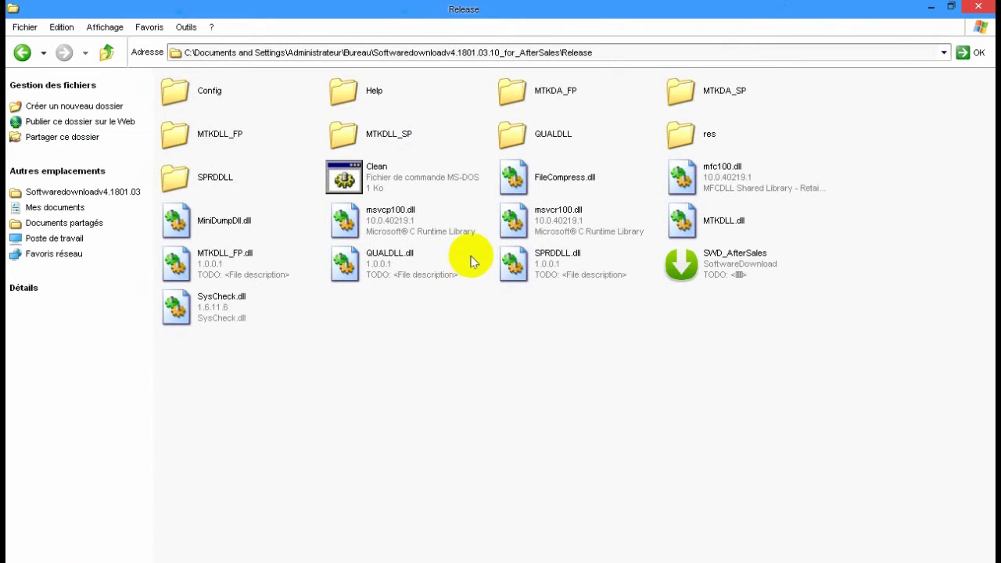
left_click(712, 277)
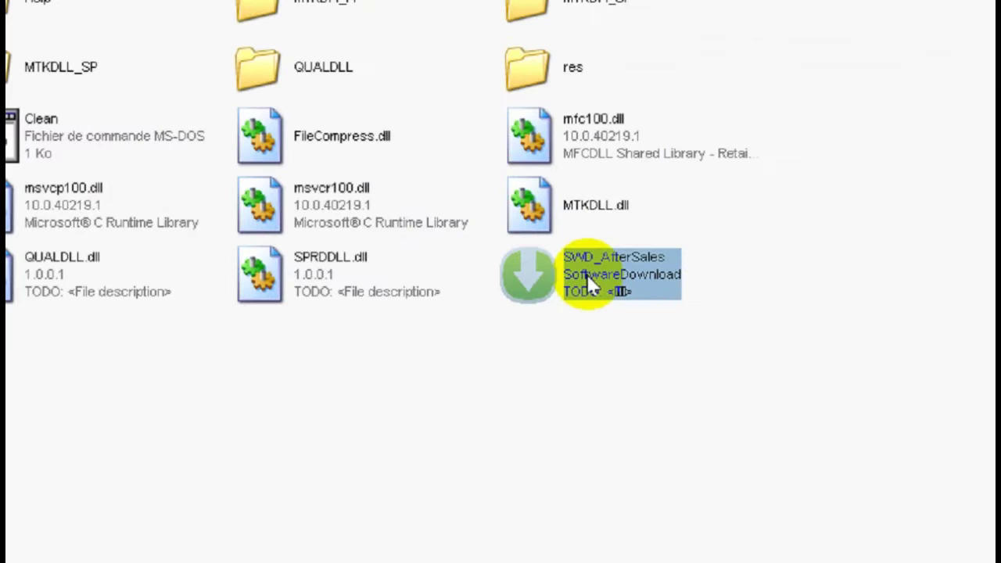
double_click(585, 273)
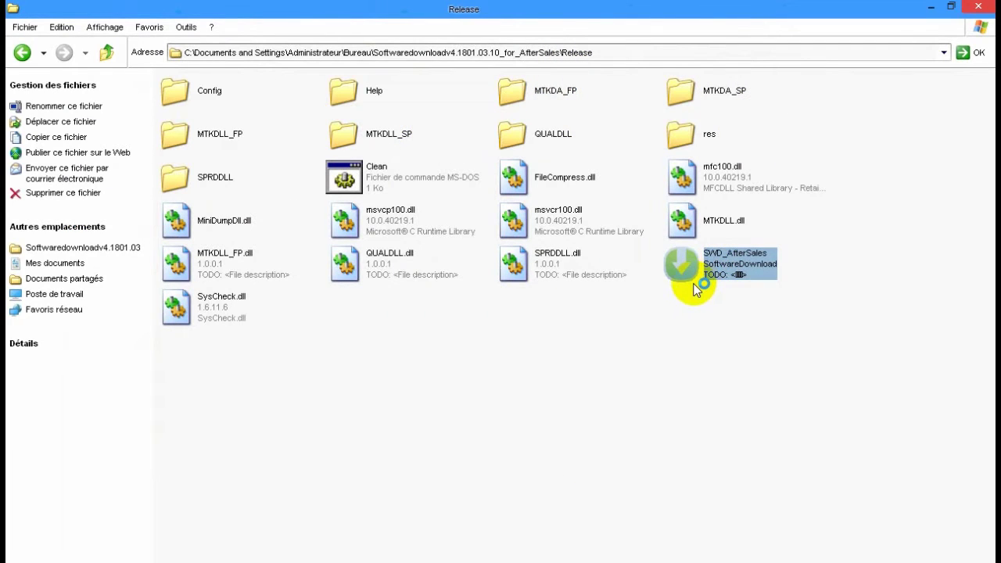
left_click(694, 313)
left_click(976, 7)
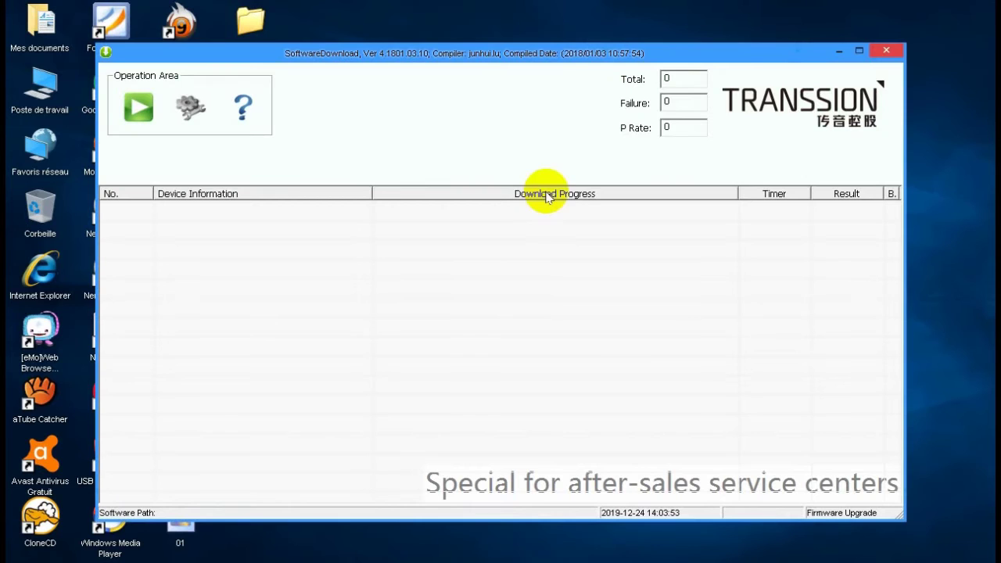
Unpack the X606D-H8023ABD-GO-181121V100 archive into a same-named desktop folder with 7-Zip
left_click_drag(420, 54, 434, 56)
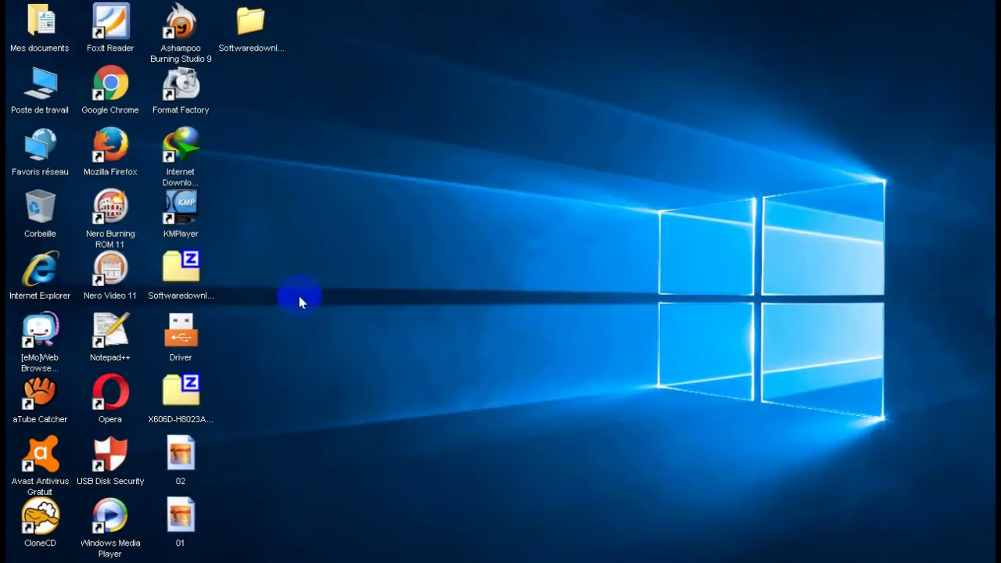
left_click(188, 385)
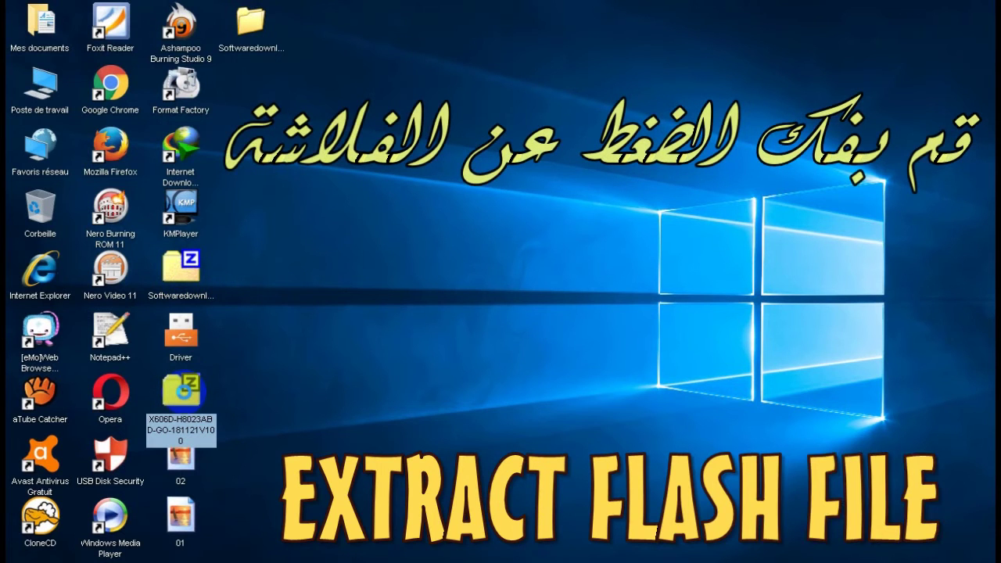
right_click(188, 387)
mouse_move(257, 171)
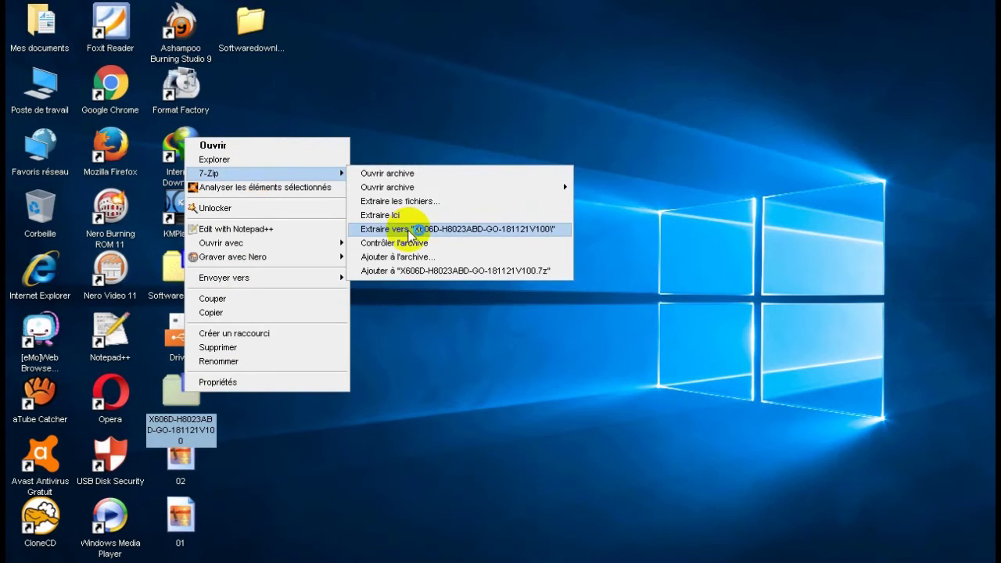
left_click(409, 227)
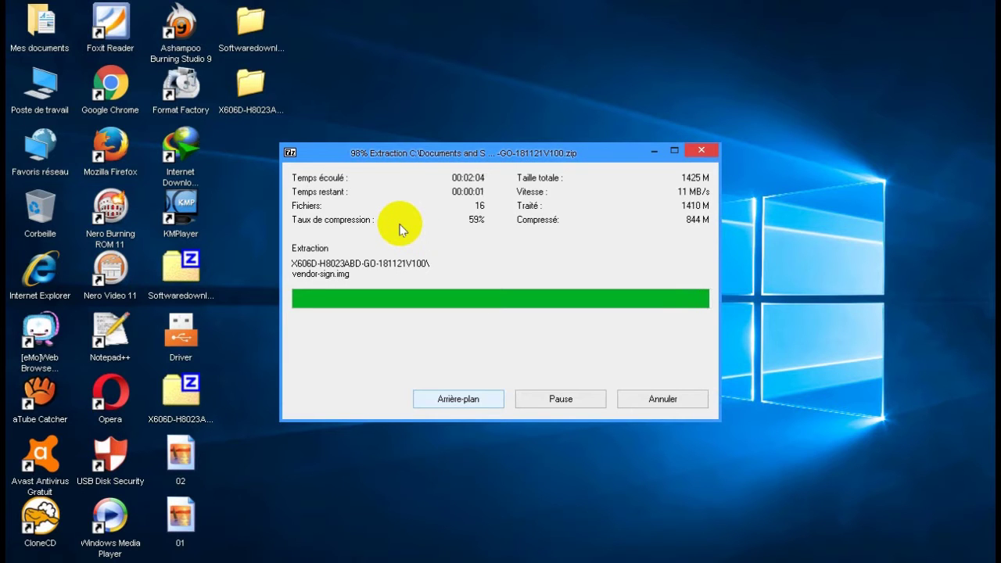
Browse the X606D firmware folder and its Database subfolder, then close the window
double_click(249, 100)
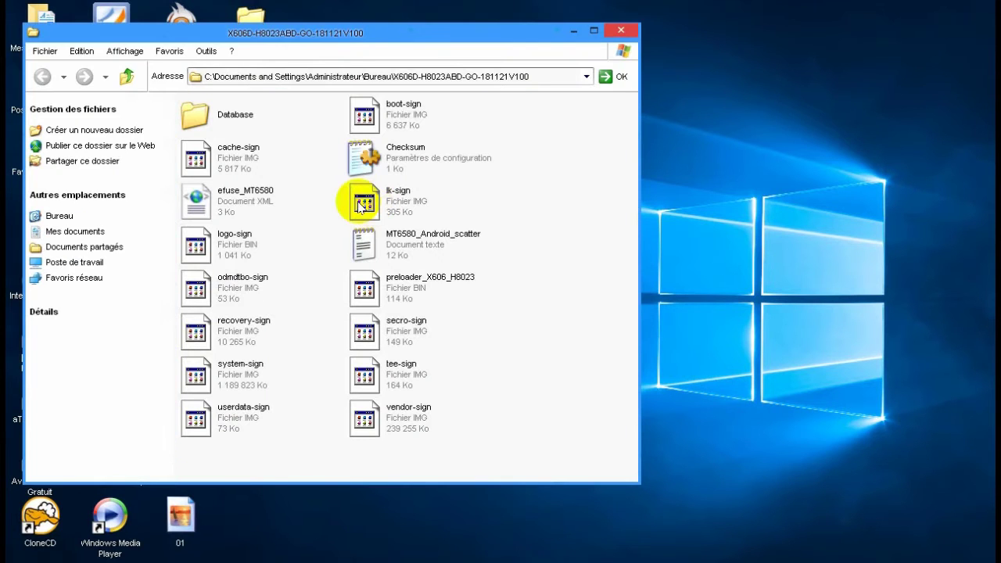
double_click(244, 109)
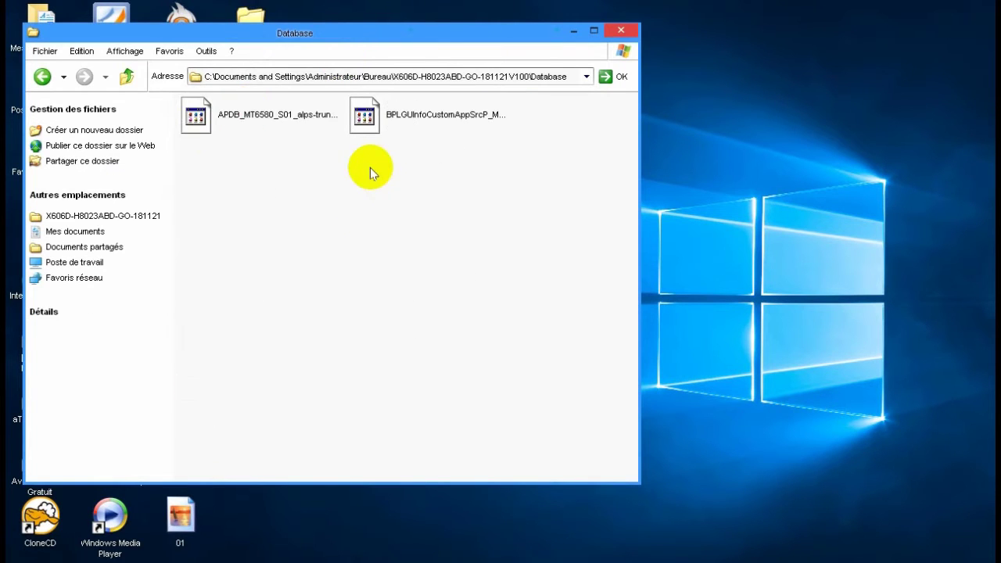
left_click(618, 30)
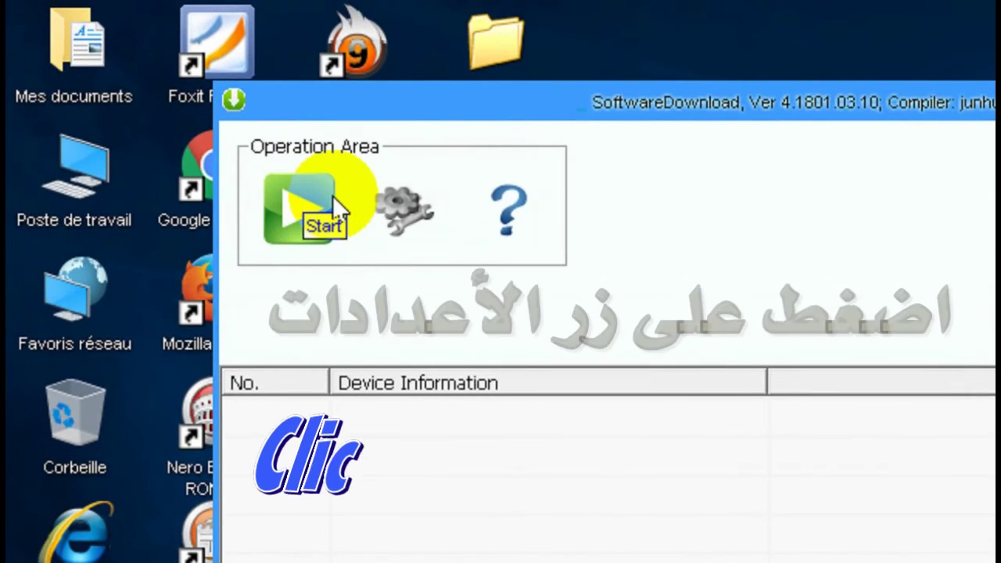
Load MT6580_Android_scatter from the desktop X606D-H8023ABD-GO-181121V100 folder as the upgrade file
left_click(408, 214)
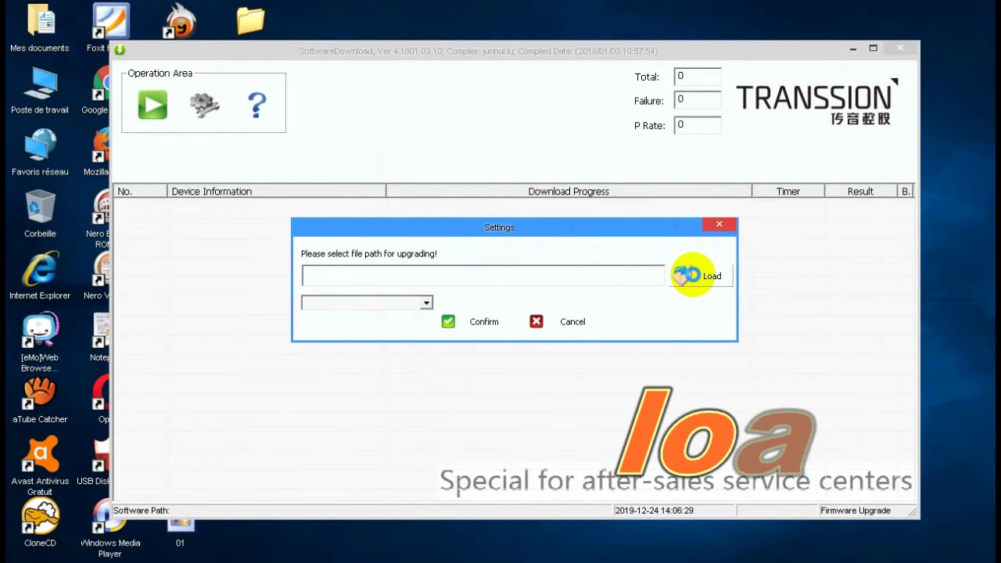
left_click(687, 275)
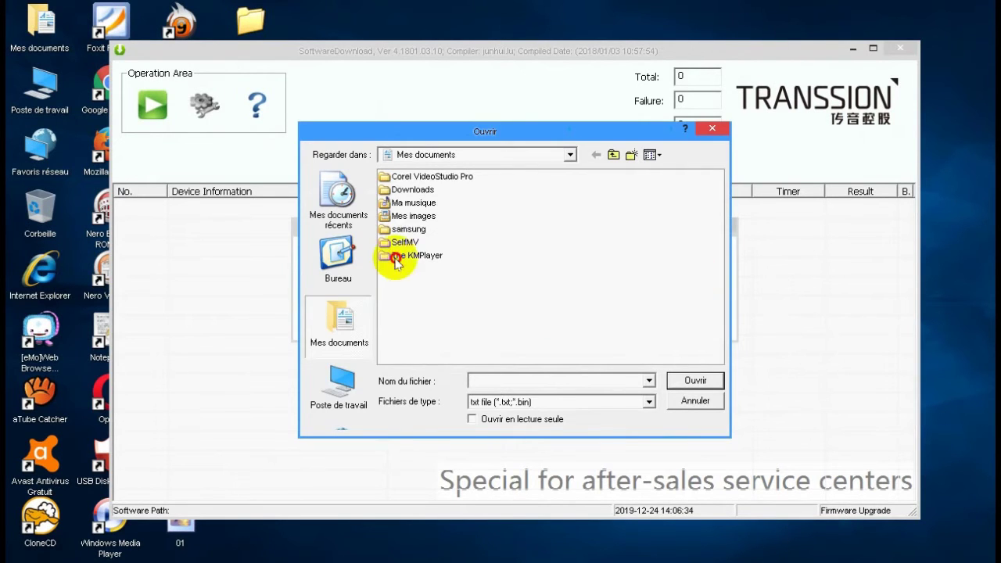
left_click(338, 260)
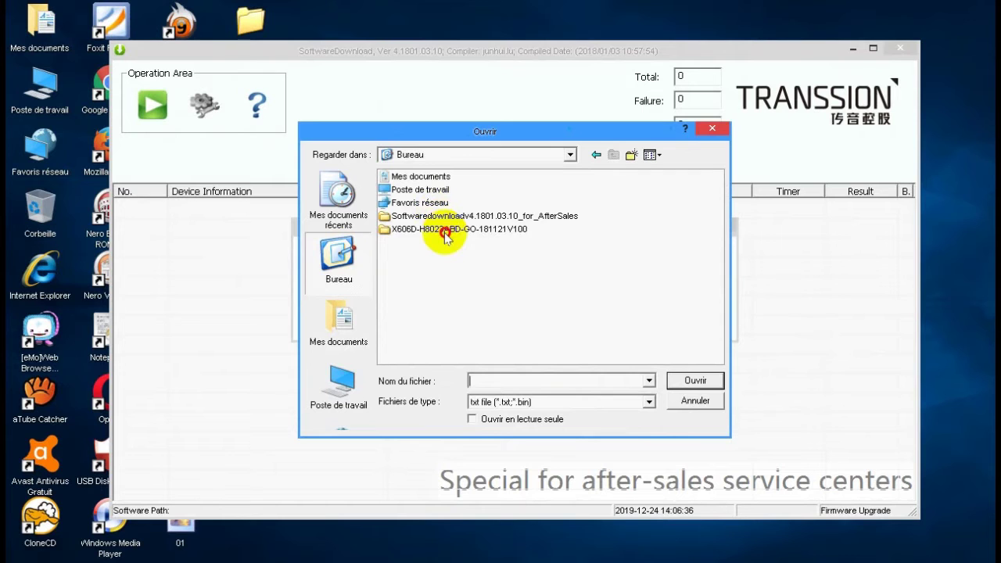
double_click(443, 230)
left_click(439, 192)
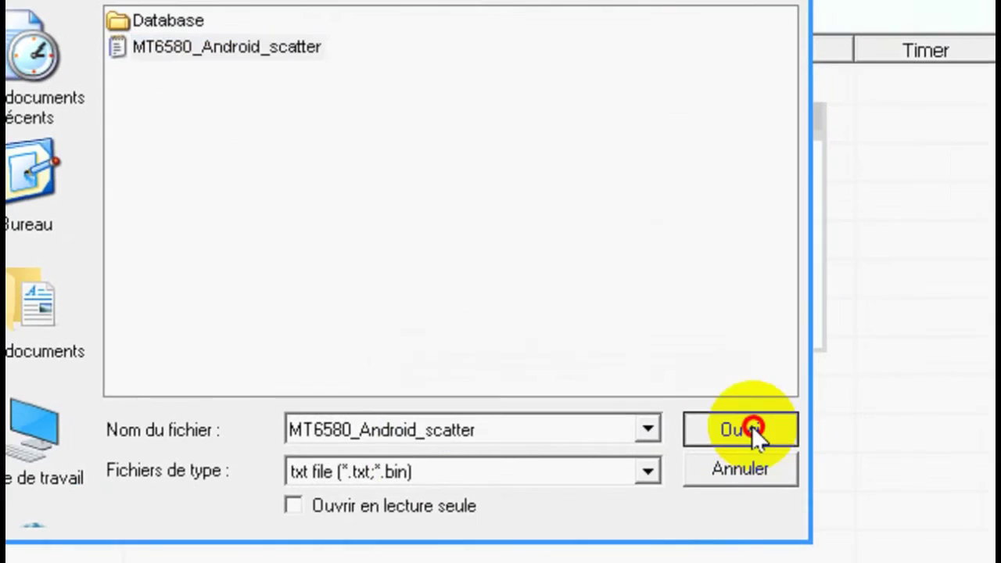
left_click(951, 562)
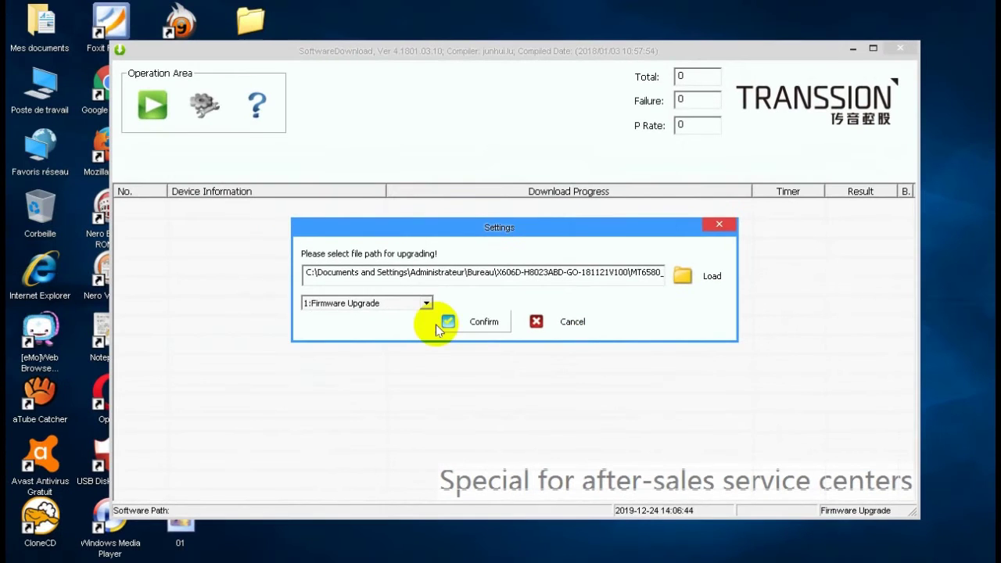
Choose 1:Firmware Upgrade as the download mode and confirm the settings
left_click(423, 304)
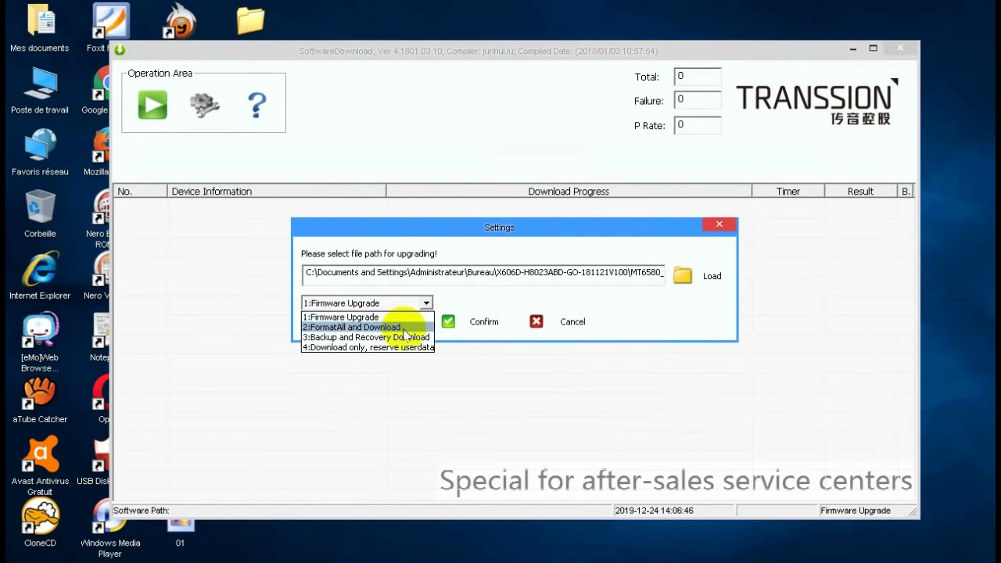
left_click(362, 317)
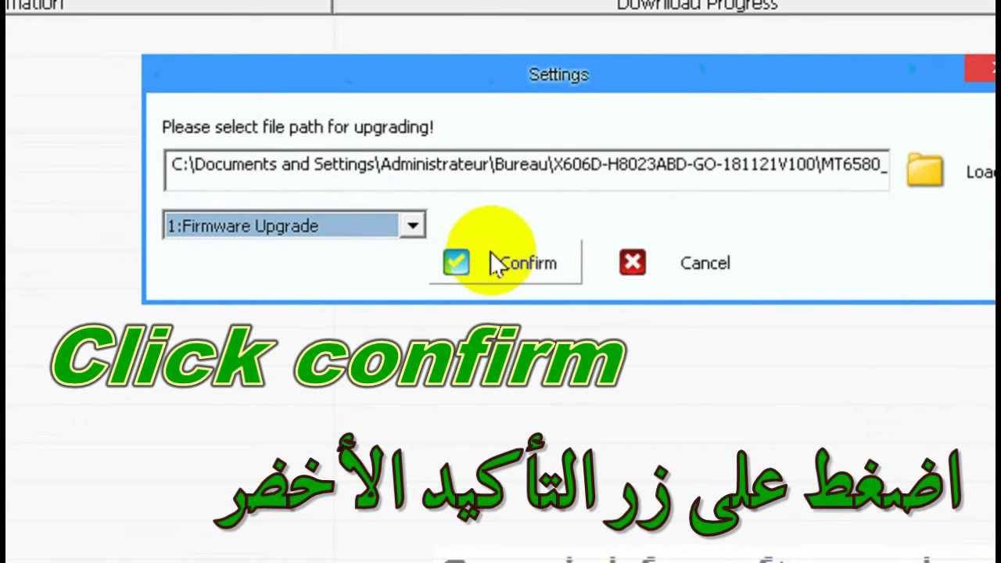
left_click(496, 262)
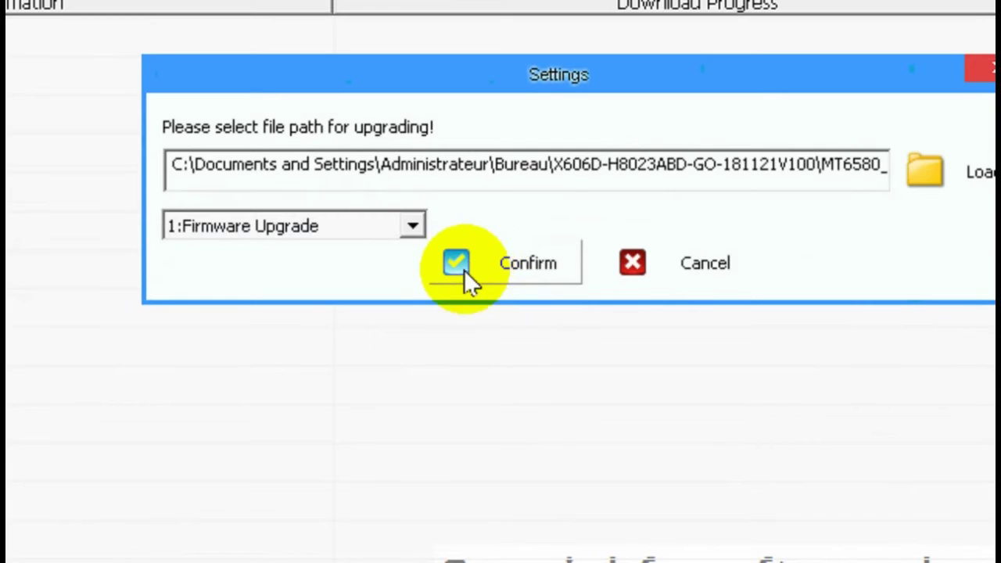
left_click(467, 266)
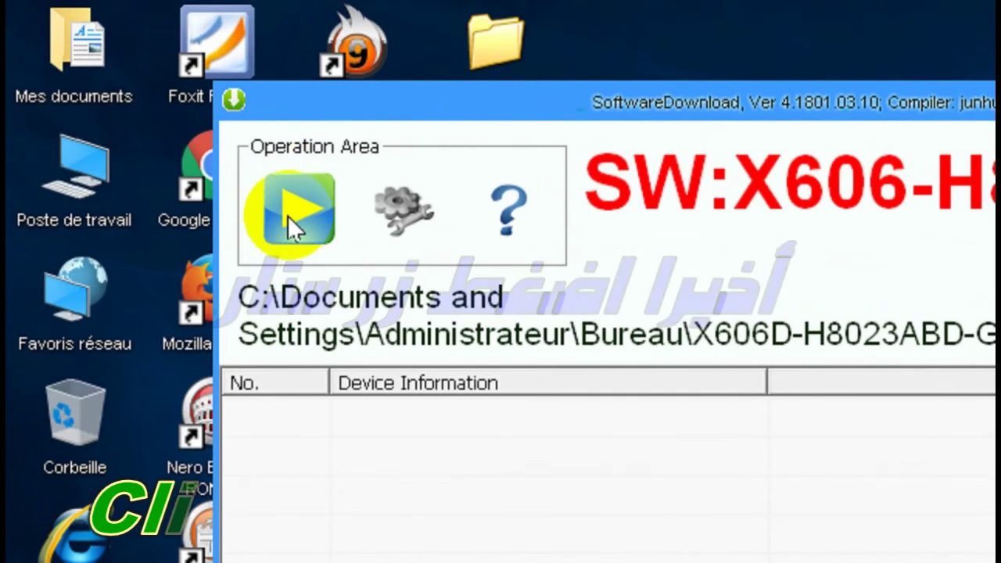
Start the X606-H8023 firmware download session and reposition the window
left_click(298, 208)
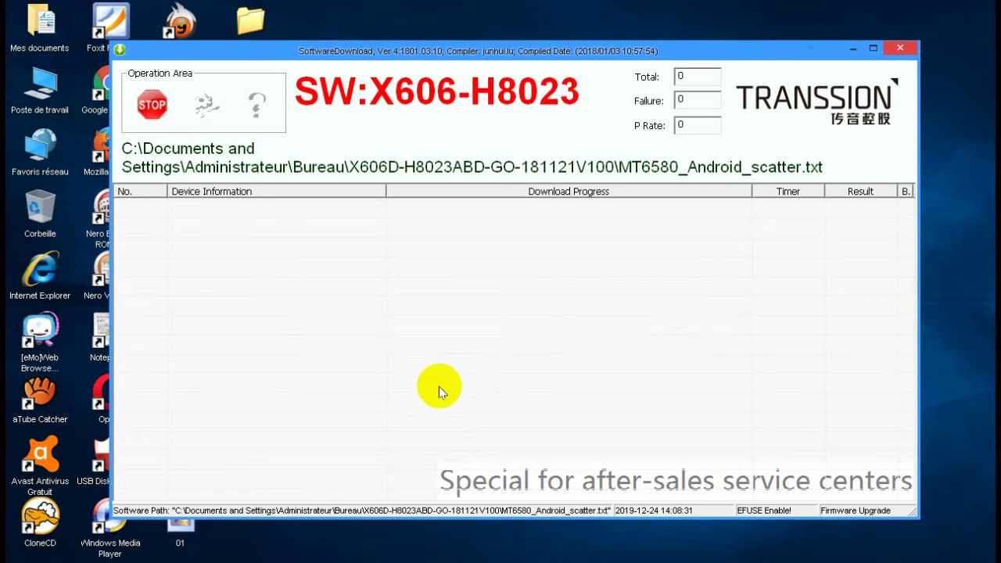
mouse_move(404, 51)
left_mouse_down()
mouse_move(401, 41)
mouse_move(407, 47)
left_mouse_up()
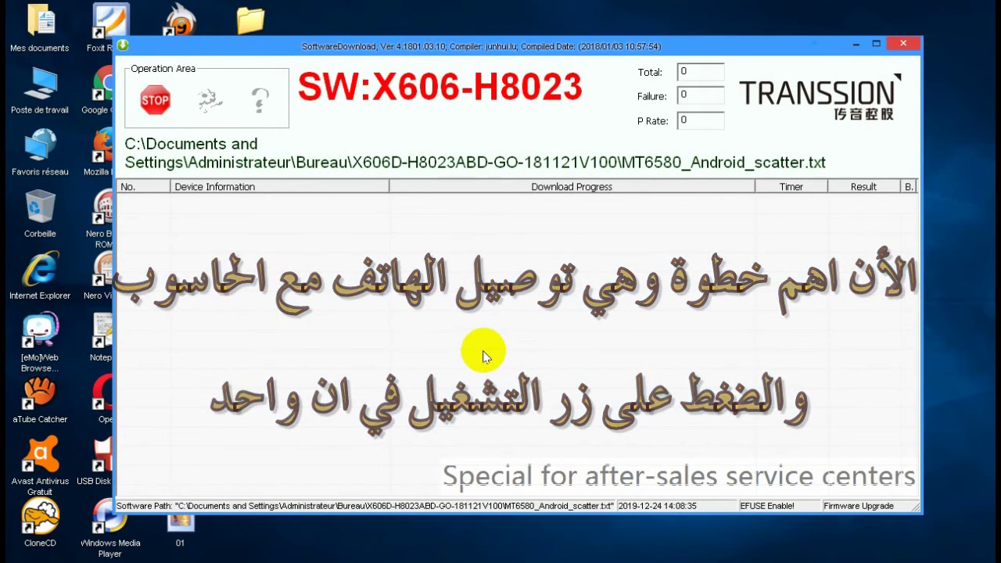
Minimize SoftwareDownload and open the 01 screenshot showing the flash at 17%
left_click(847, 45)
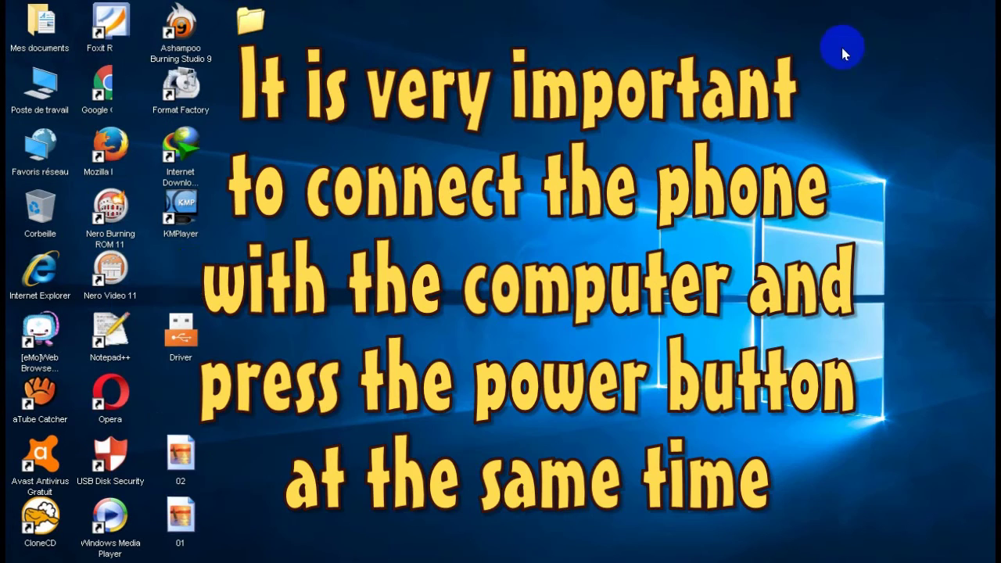
double_click(184, 519)
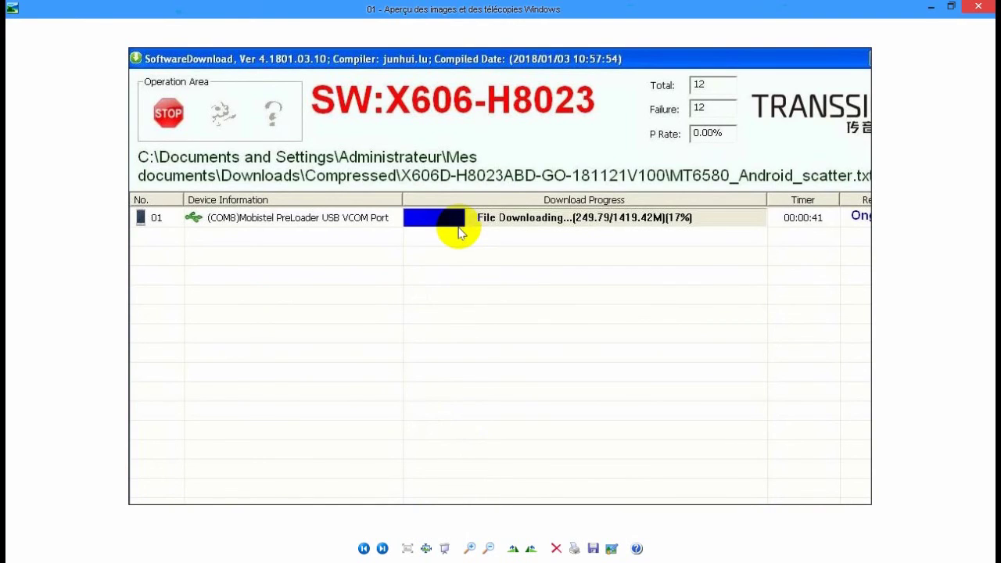
Advance to image 02, showing the download finished at 100% with PASS
left_click(383, 550)
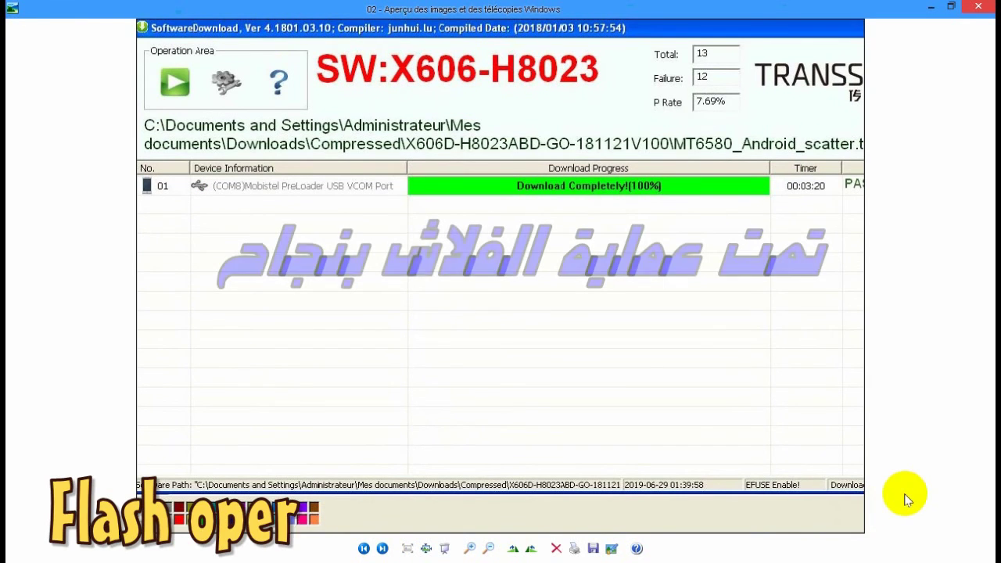